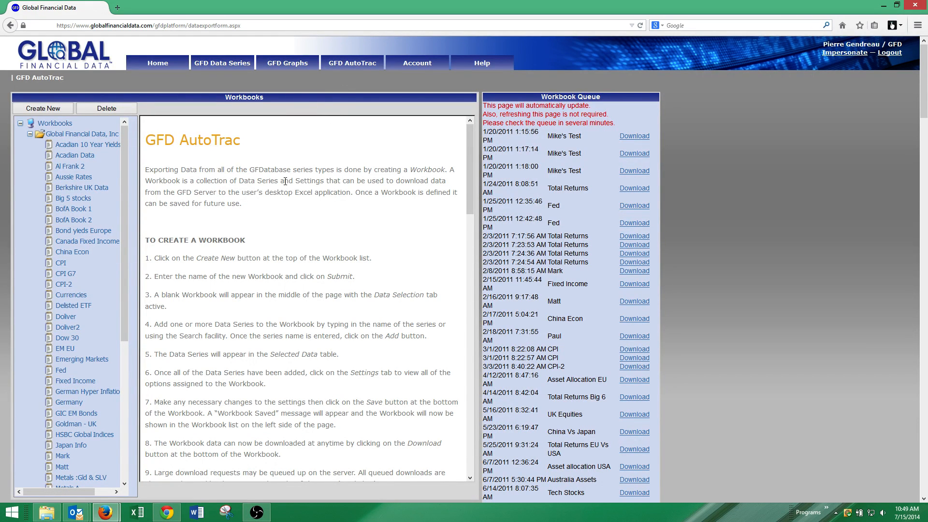
Start a new workbook and focus the name prompt to enter 'G20 CPI'
{"action": "left_click", "coordinate": [57, 111]}
{"action": "left_click", "coordinate": [437, 275]}
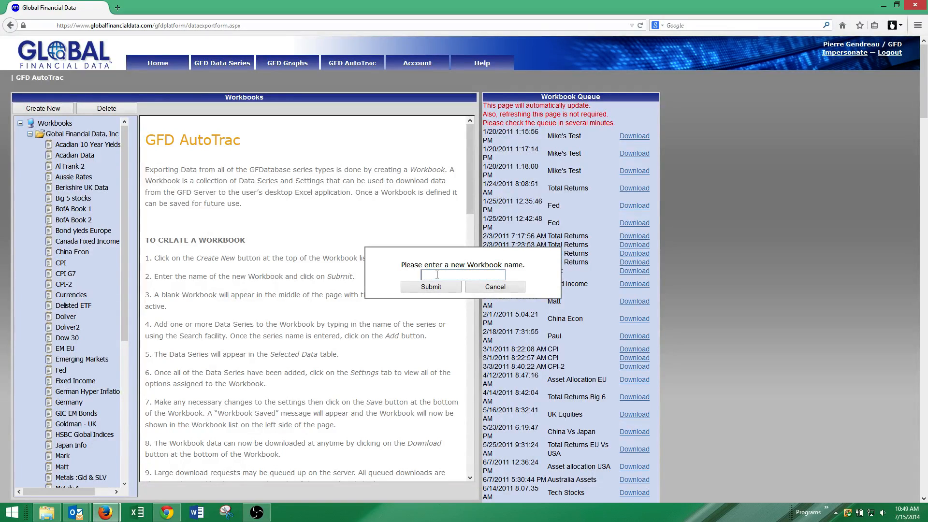
{"action": "type", "text": "G20"}
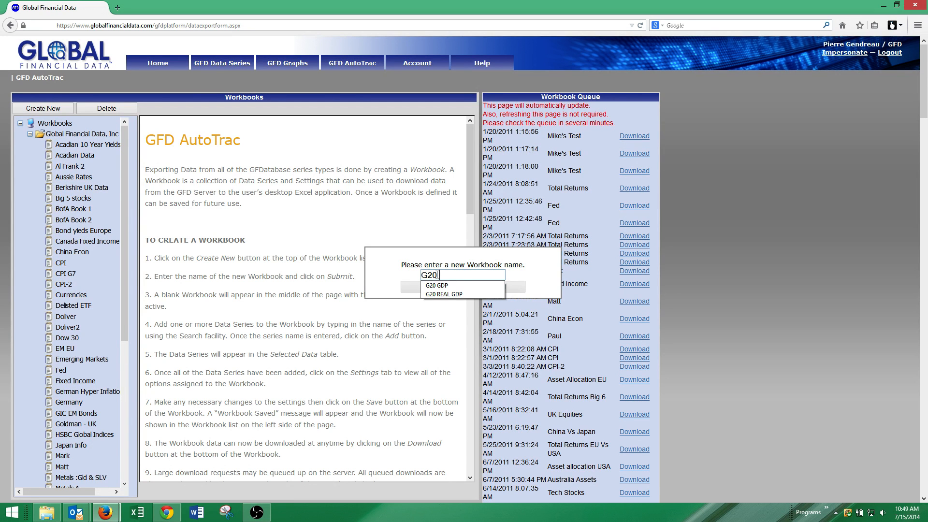
{"action": "type", "text": " CPI"}
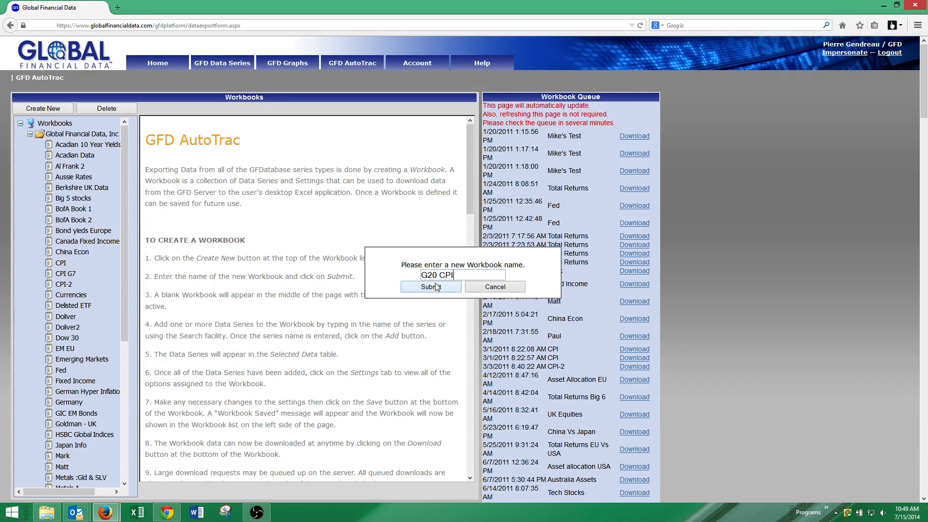
{"action": "left_click", "coordinate": [431, 287]}
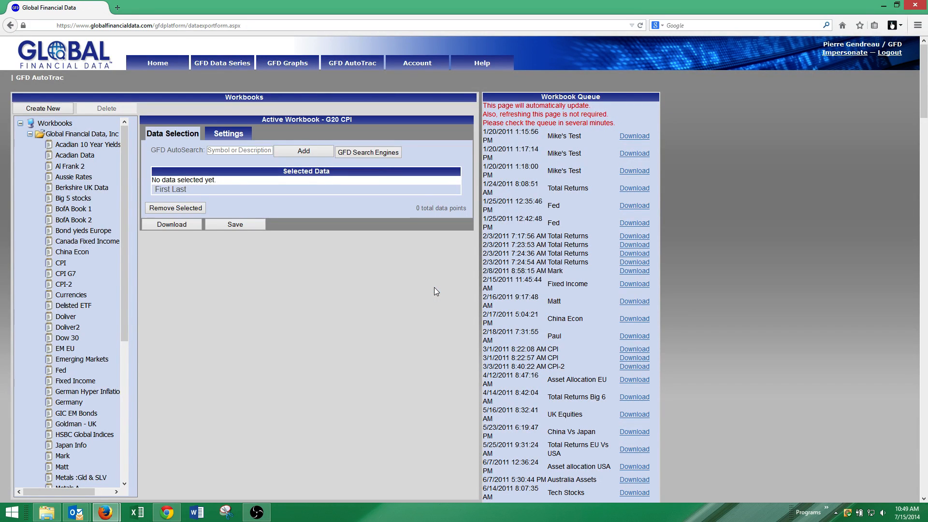
{"action": "left_click_drag", "start_coordinate": [359, 119], "coordinate": [288, 121]}
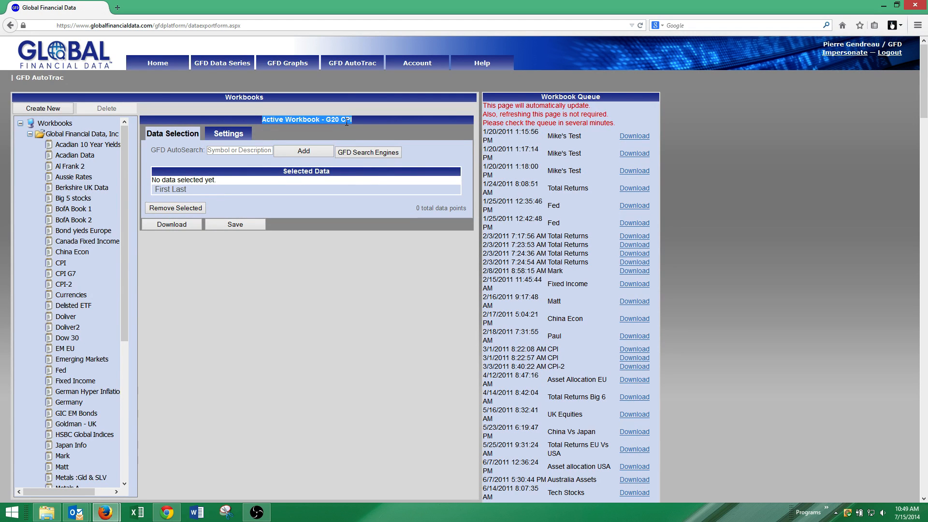
{"action": "left_click", "coordinate": [232, 150]}
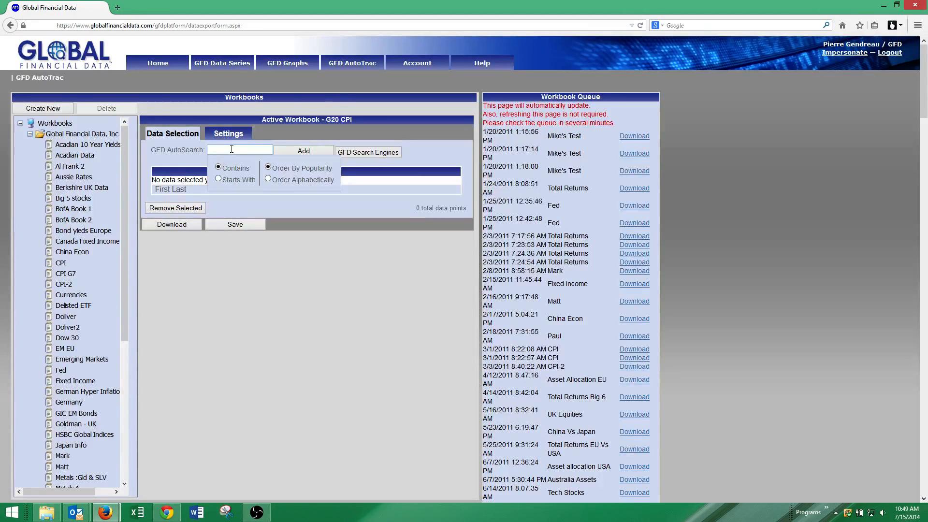
Search GFD for Economic series from G-20 countries of type Consumer Price Indices
{"action": "left_click", "coordinate": [358, 154]}
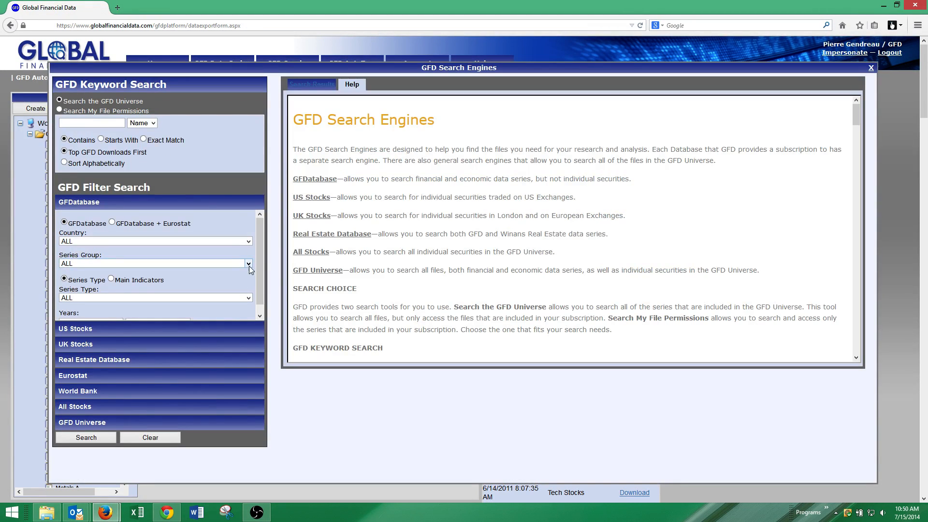
{"action": "left_click", "coordinate": [249, 264]}
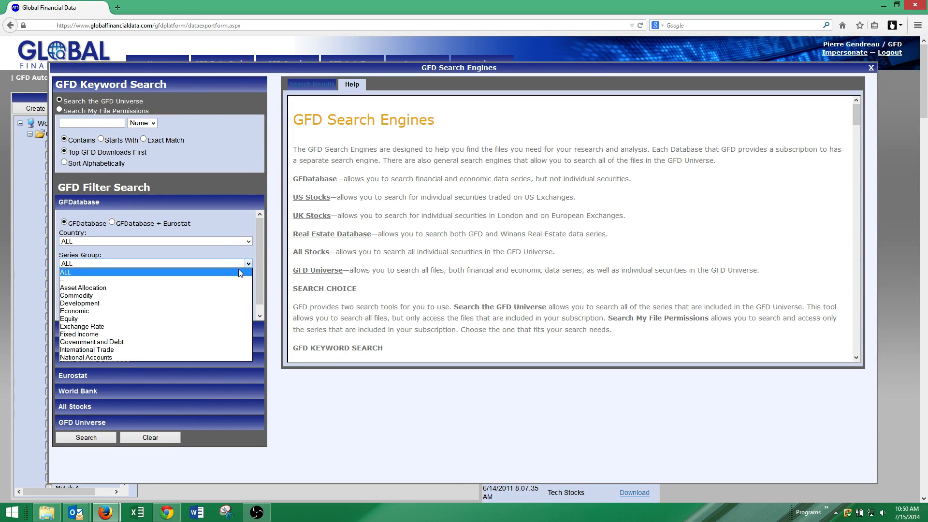
{"action": "left_click", "coordinate": [138, 310]}
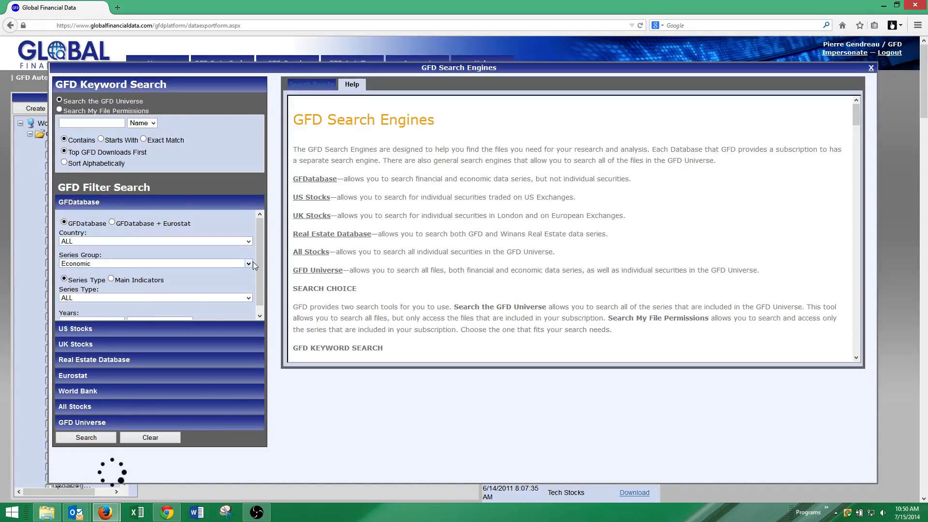
{"action": "left_click", "coordinate": [251, 242]}
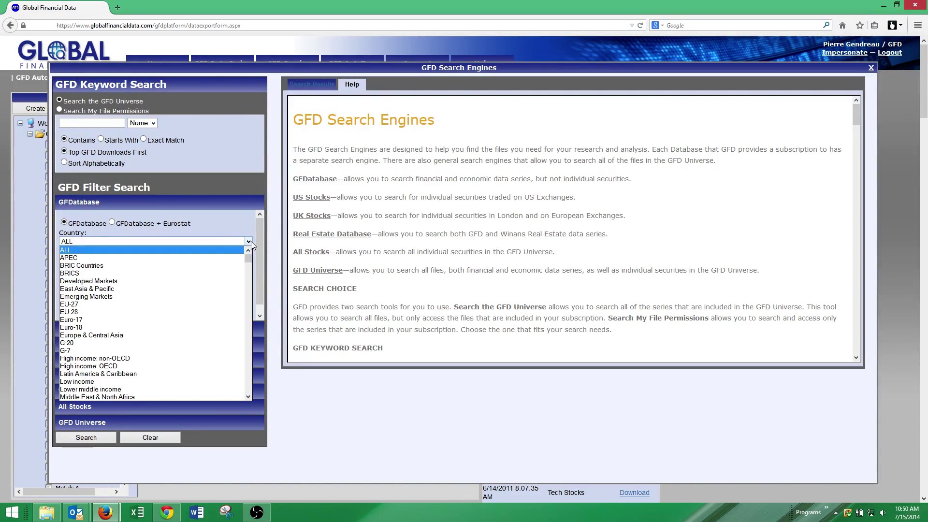
{"action": "left_click", "coordinate": [102, 342]}
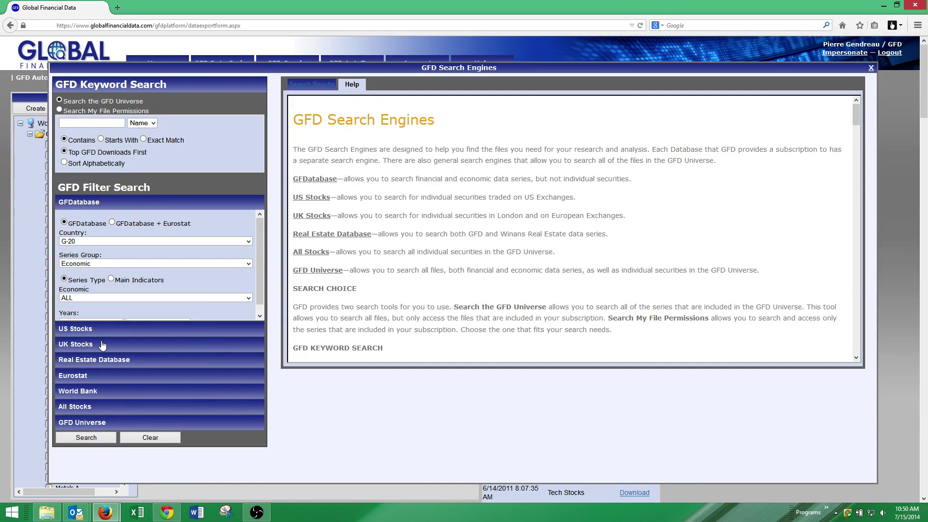
{"action": "left_click", "coordinate": [249, 298]}
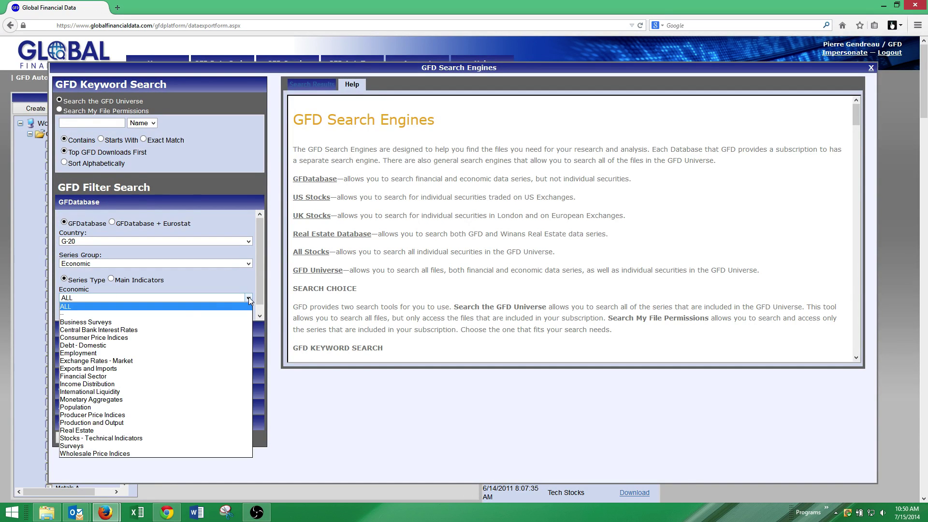
{"action": "left_click", "coordinate": [116, 338]}
{"action": "left_click", "coordinate": [100, 437]}
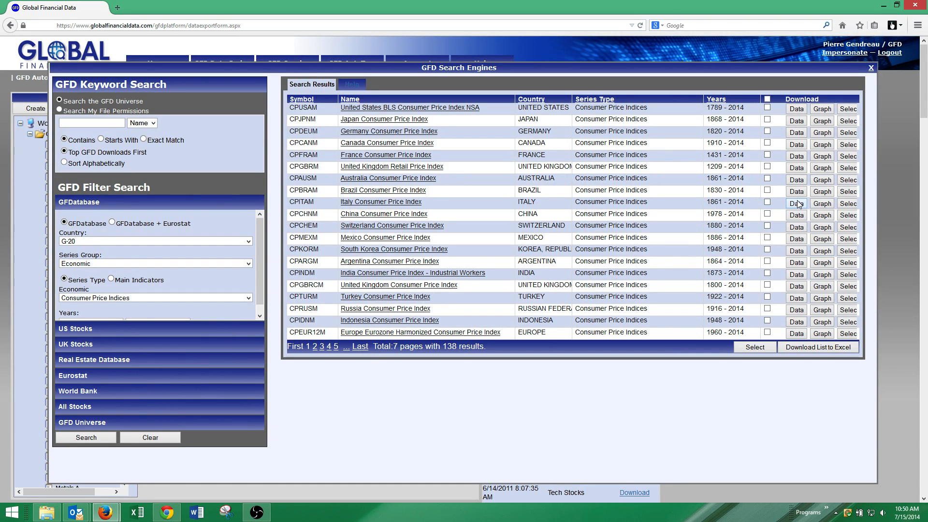
Tick all page-one series plus USCPIAUCSLM, Europe EU-28 and Saudi Arabia on page two, and add them to the workbook
{"action": "left_click", "coordinate": [767, 99]}
{"action": "left_click", "coordinate": [315, 347]}
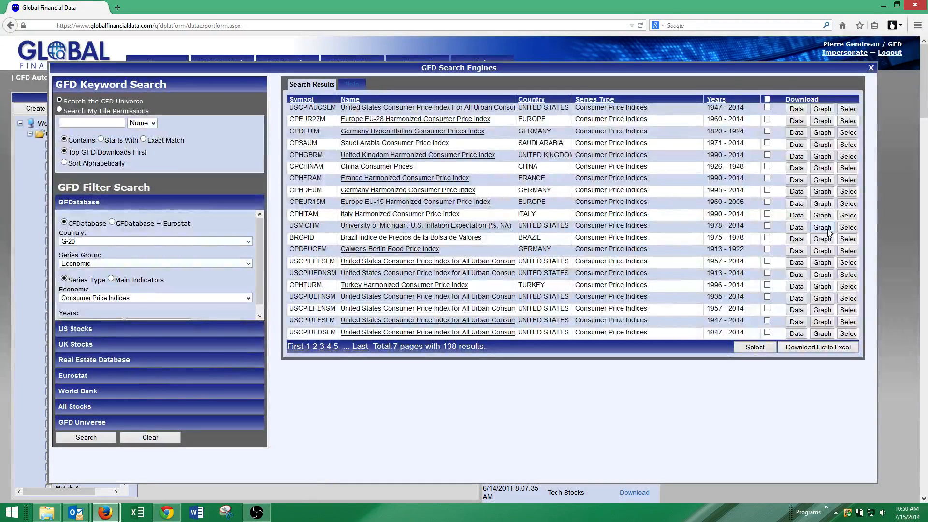
{"action": "left_click", "coordinate": [768, 108]}
{"action": "left_click", "coordinate": [768, 120]}
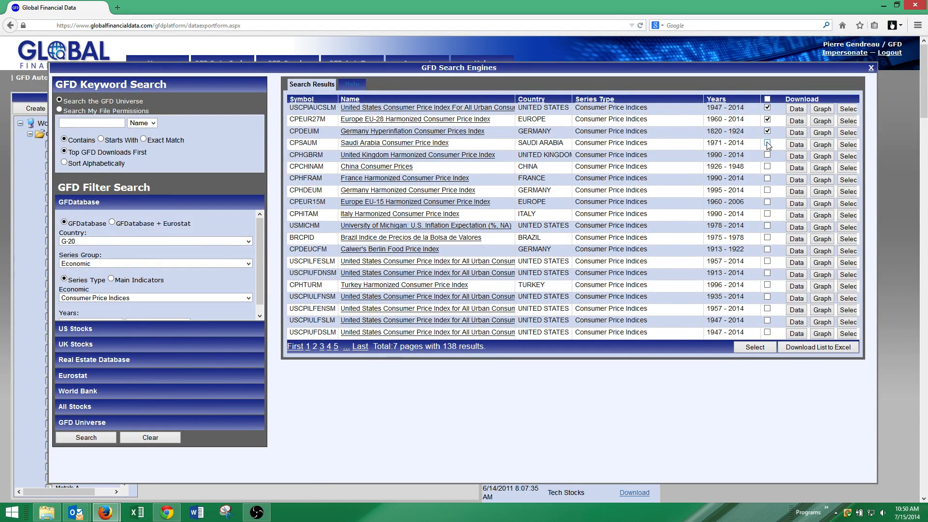
{"action": "left_click", "coordinate": [767, 142]}
{"action": "left_click", "coordinate": [755, 347]}
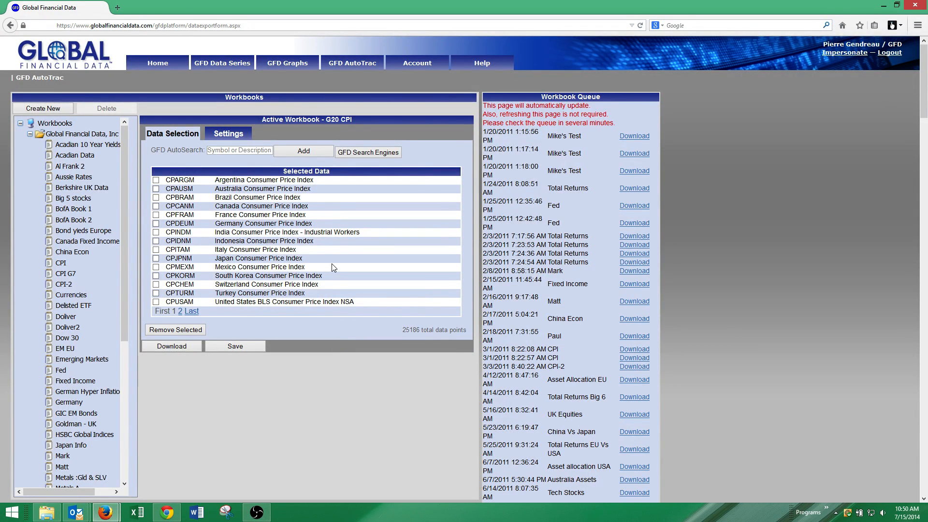
In the workbook's download settings, set Download Data From to 1980
{"action": "left_click", "coordinate": [228, 134]}
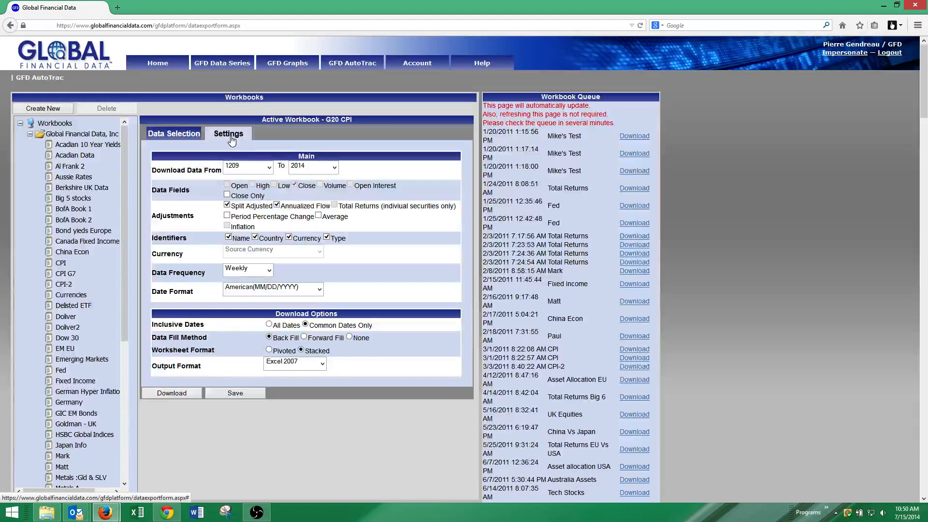
{"action": "left_click", "coordinate": [269, 167]}
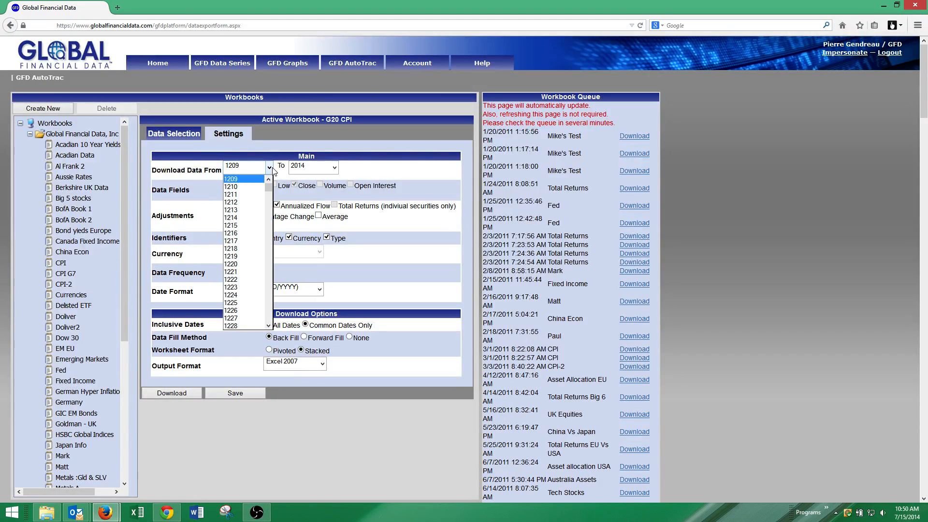
{"action": "left_click_drag", "start_coordinate": [268, 183], "coordinate": [268, 311]}
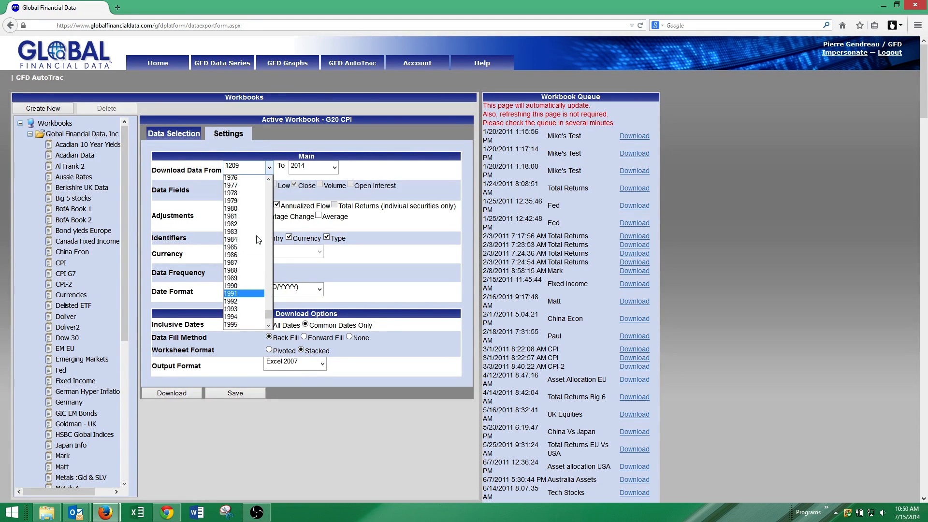
{"action": "scroll", "coordinate": [257, 239], "scroll_direction": "up", "scroll_amount": 1}
{"action": "left_click", "coordinate": [248, 227]}
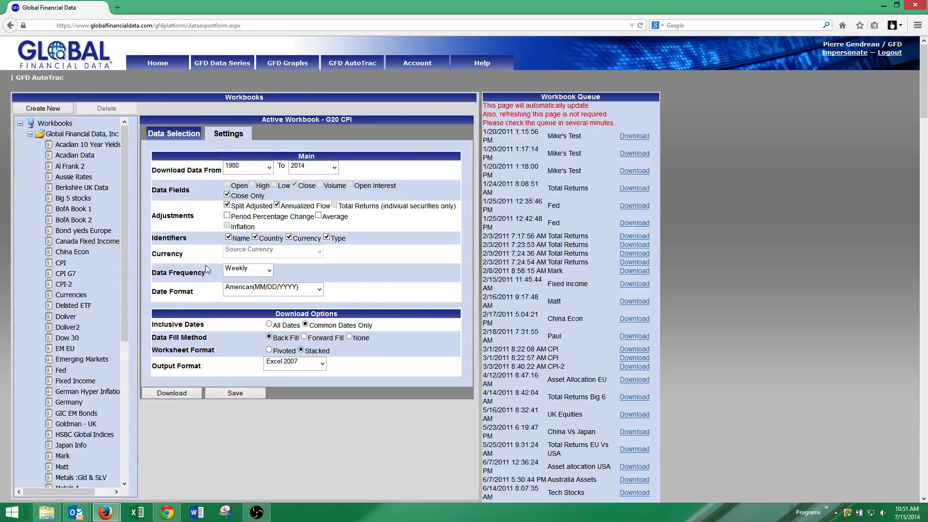
Set Monthly frequency, American dates, All Dates, Data Fill Method None and Pivoted worksheet format
{"action": "left_click", "coordinate": [269, 271]}
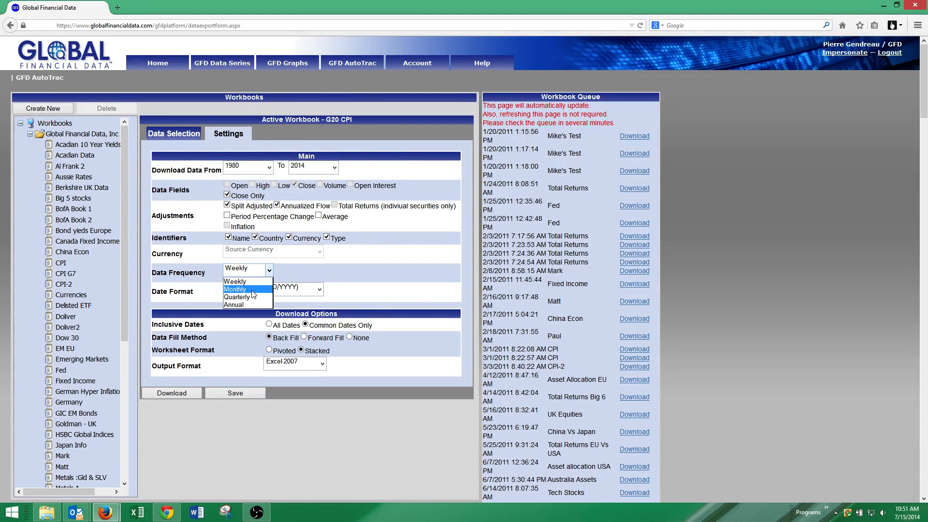
{"action": "left_click", "coordinate": [254, 289]}
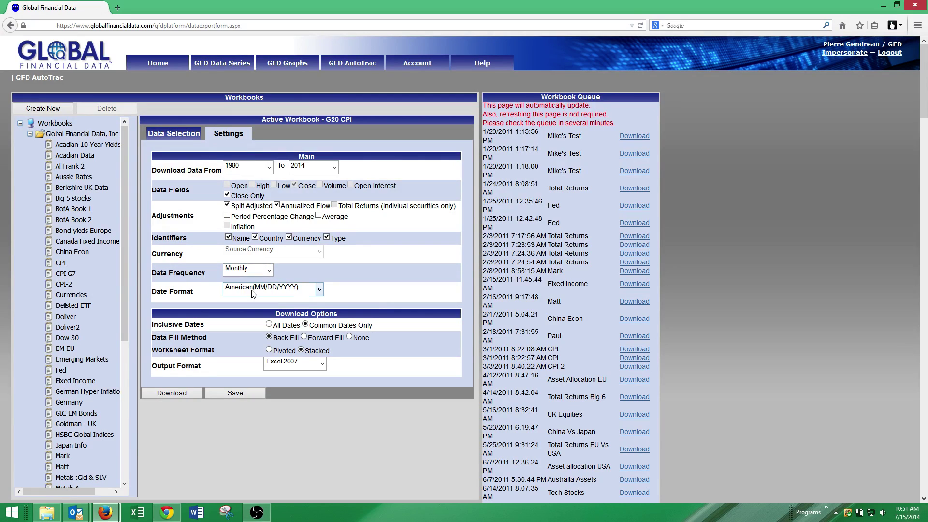
{"action": "left_click", "coordinate": [318, 290]}
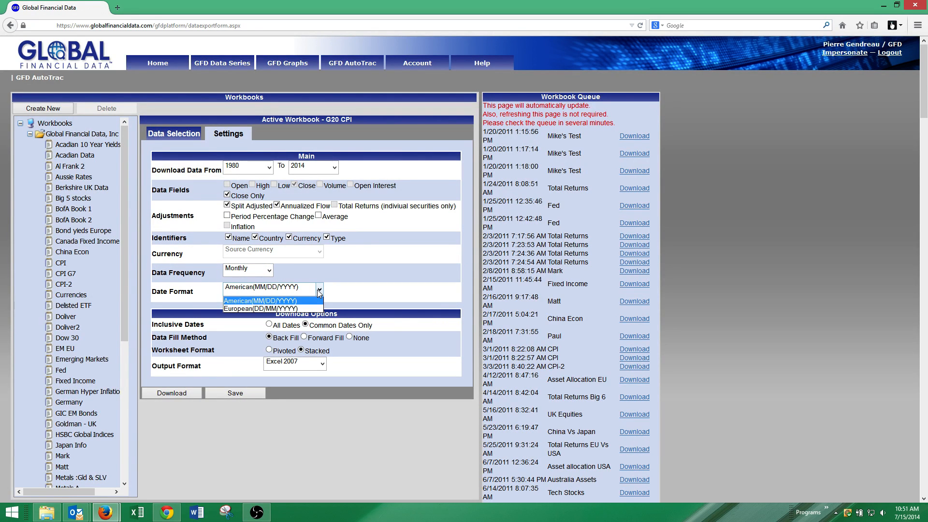
{"action": "left_click", "coordinate": [317, 290]}
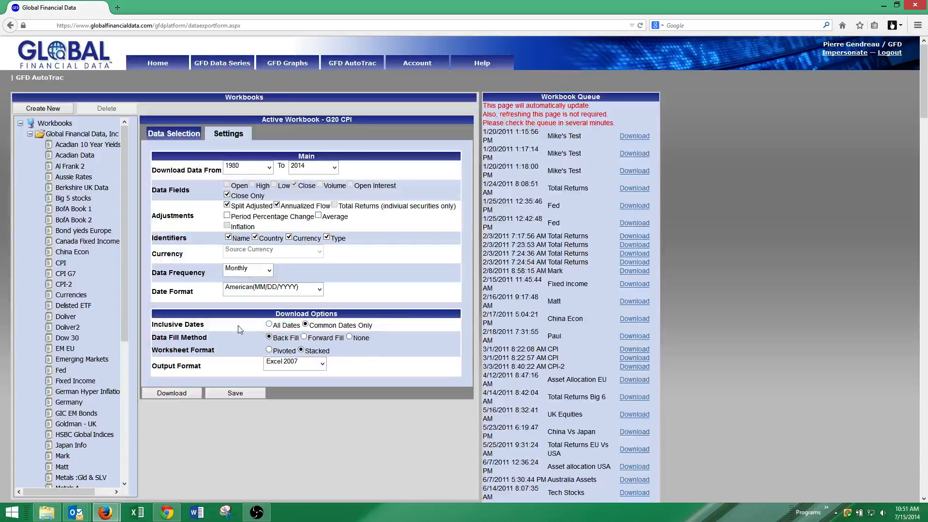
{"action": "left_click", "coordinate": [269, 326]}
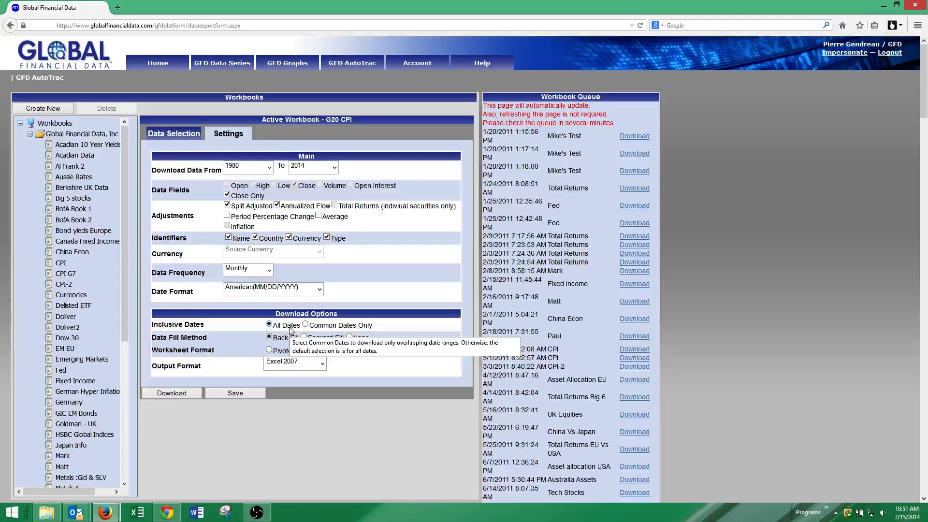
{"action": "mouse_move", "coordinate": [286, 338]}
{"action": "left_click", "coordinate": [350, 338]}
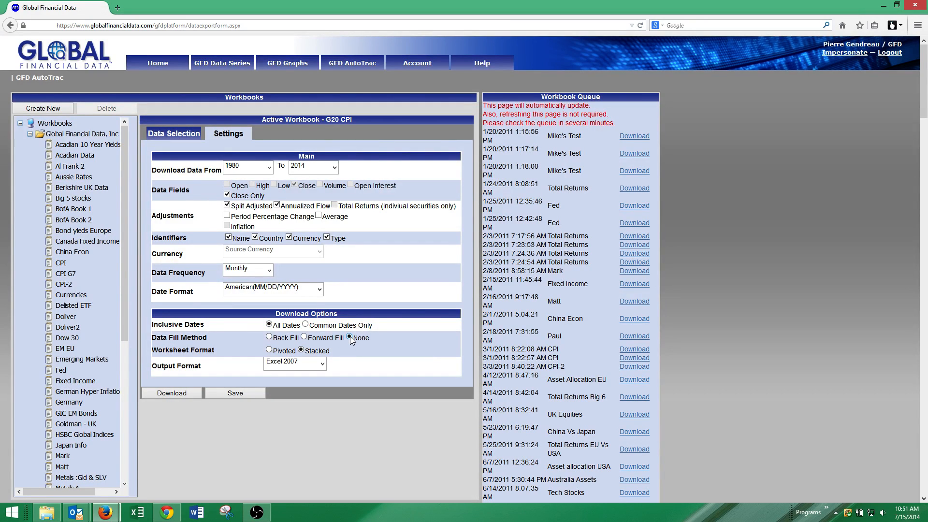
{"action": "left_click", "coordinate": [269, 350]}
{"action": "left_click", "coordinate": [184, 394]}
Download the G20 CPI workbook so it is queued as Waiting in the Workbook Queue
{"action": "left_click", "coordinate": [183, 394]}
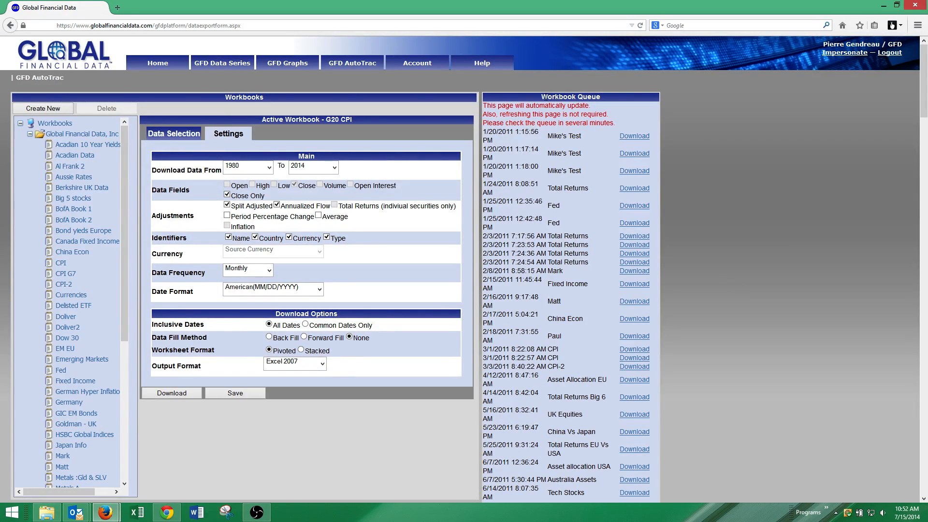
{"action": "left_click_drag", "start_coordinate": [540, 98], "coordinate": [591, 95]}
{"action": "left_click", "coordinate": [748, 249]}
{"action": "scroll", "coordinate": [747, 253], "scroll_direction": "down", "scroll_amount": 15}
{"action": "scroll", "coordinate": [742, 314], "scroll_direction": "down", "scroll_amount": 5}
{"action": "scroll", "coordinate": [743, 314], "scroll_direction": "down", "scroll_amount": 5}
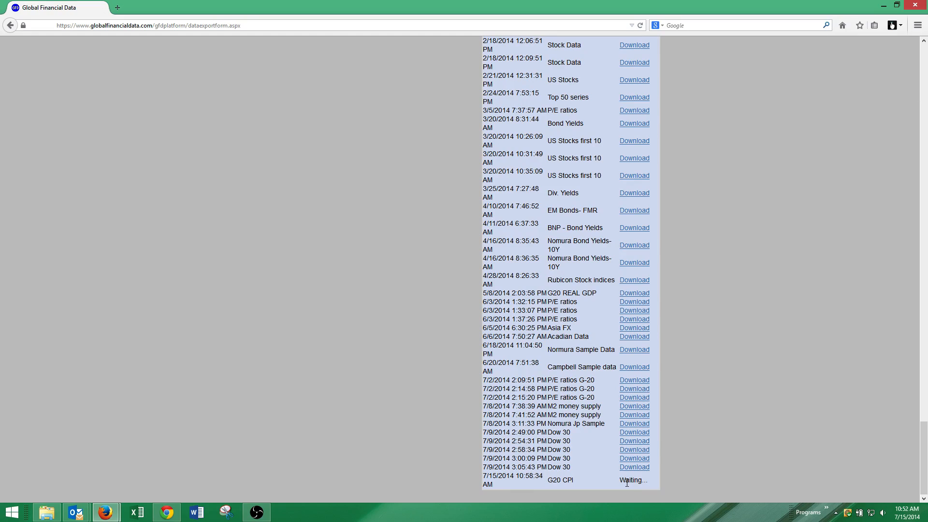
{"action": "scroll", "coordinate": [415, 361], "scroll_direction": "up", "scroll_amount": 8}
{"action": "scroll", "coordinate": [415, 360], "scroll_direction": "up", "scroll_amount": 8}
{"action": "scroll", "coordinate": [416, 360], "scroll_direction": "up", "scroll_amount": 8}
{"action": "scroll", "coordinate": [414, 361], "scroll_direction": "up", "scroll_amount": 10}
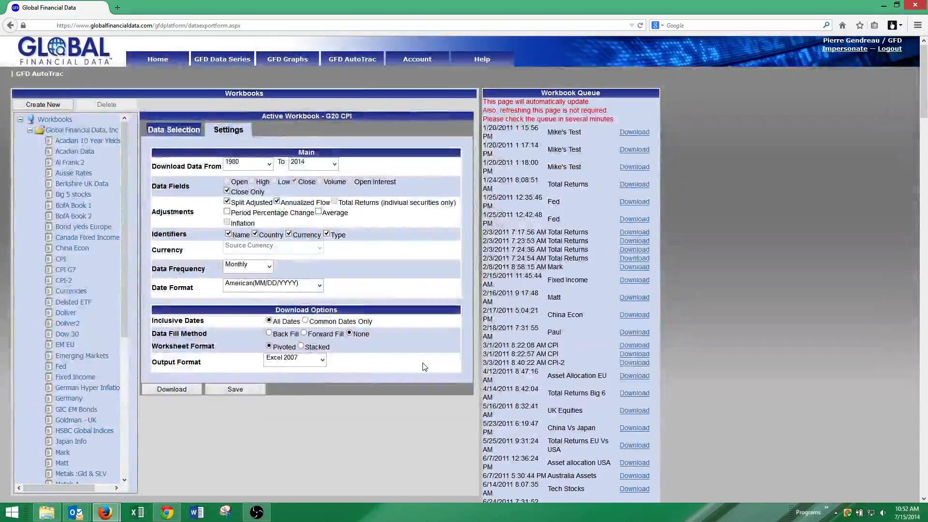